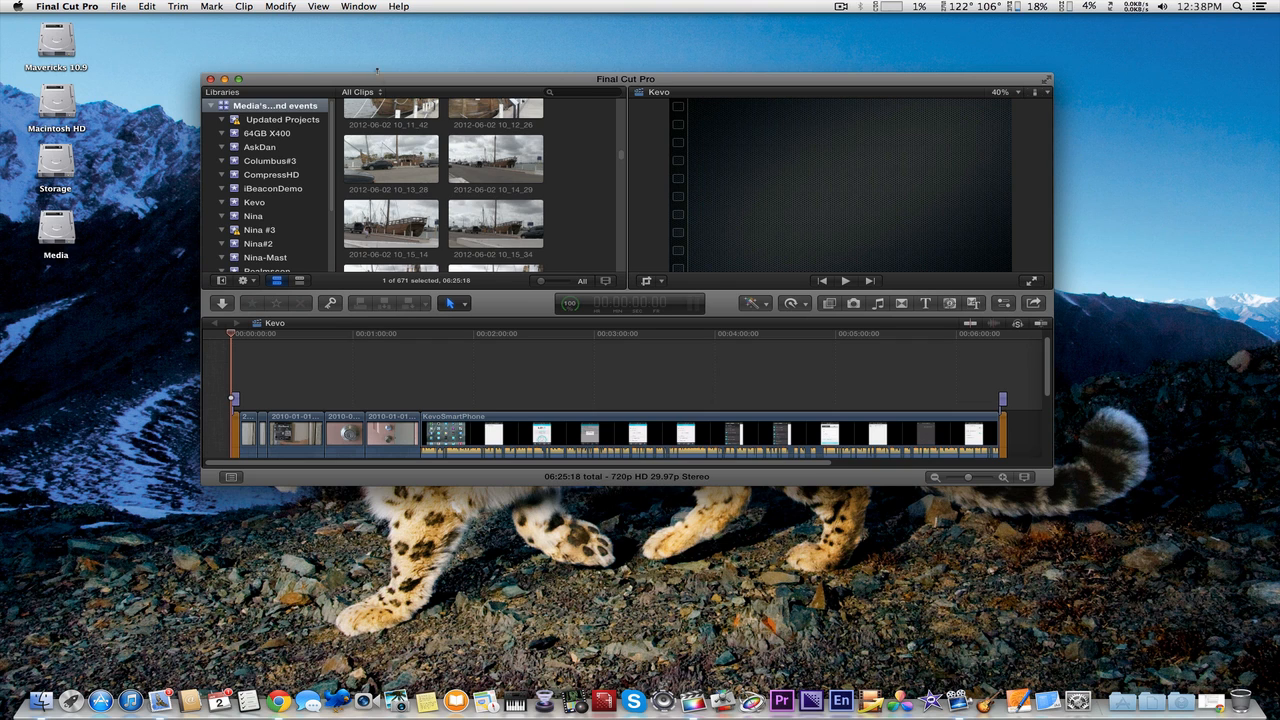
# Send the open Kevo project from Final Cut Pro to Compressor
pyautogui.click(118, 6)
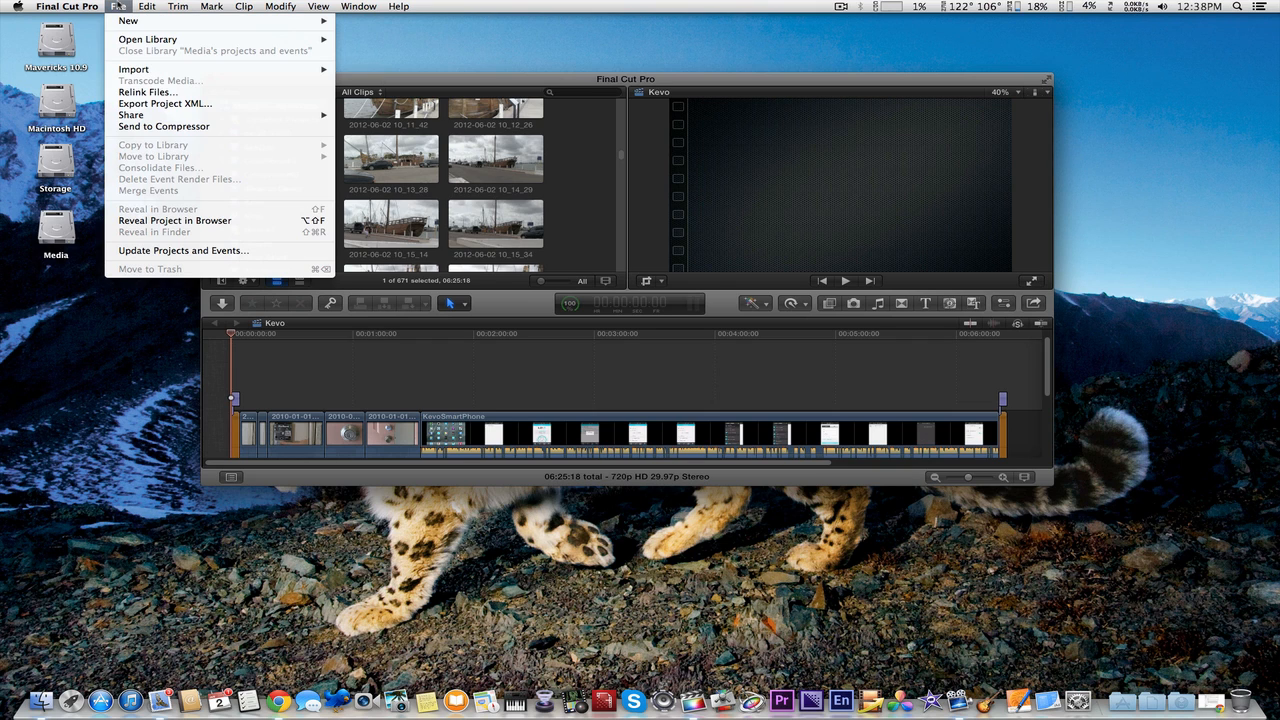
pyautogui.click(201, 128)
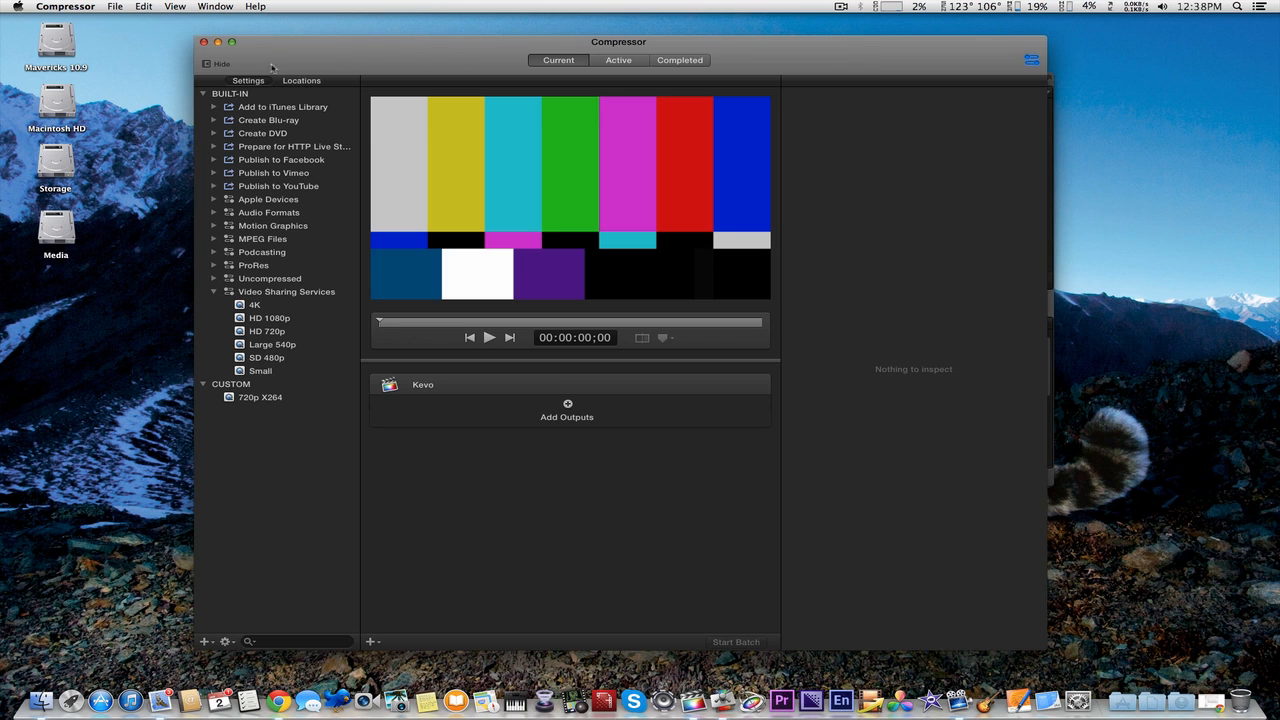
# Hide the settings sidebar and the inspector, and look over the active and completed batch views before returning to the current batch
pyautogui.click(220, 65)
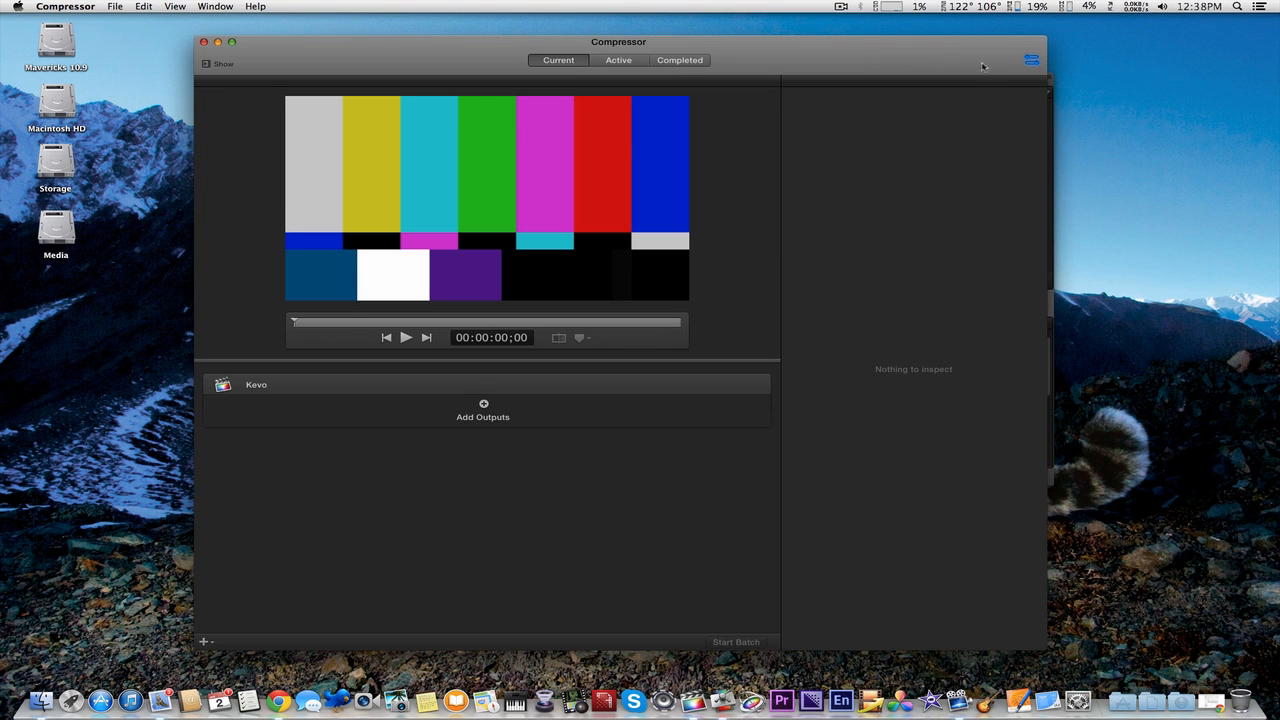
pyautogui.click(1034, 60)
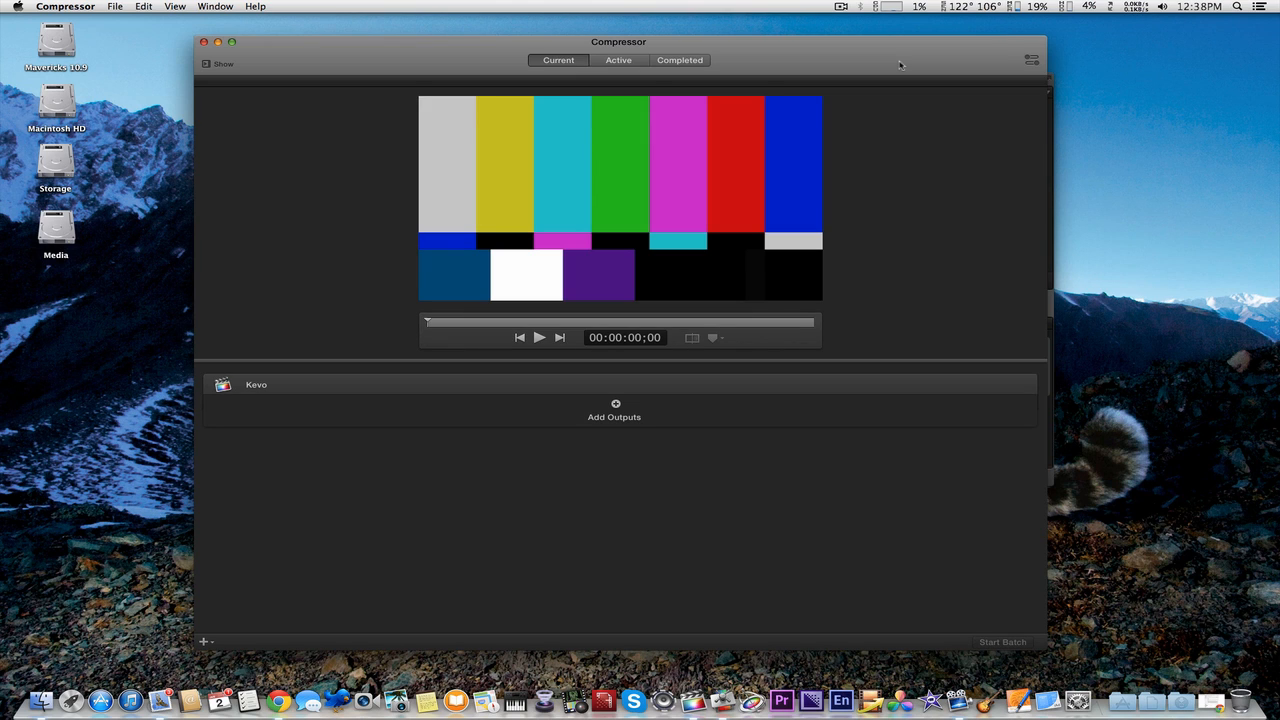
pyautogui.moveTo(383, 60); pyautogui.dragTo(382, 60)
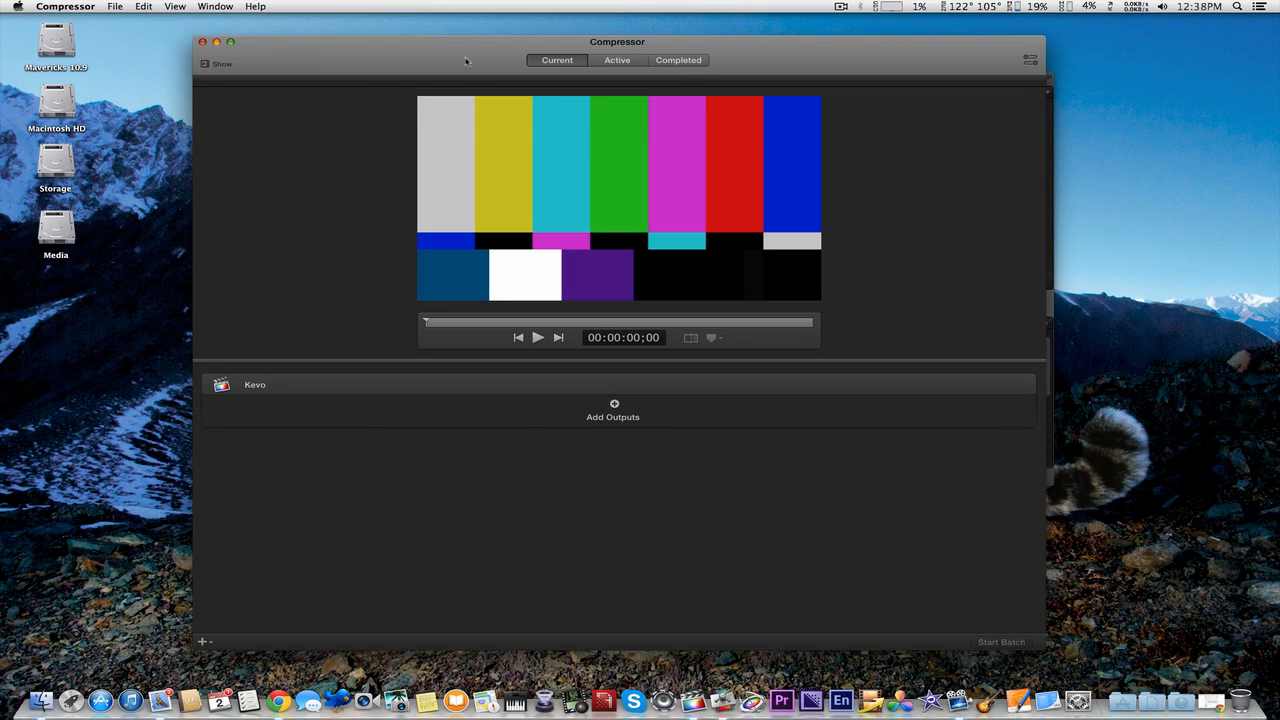
pyautogui.click(622, 60)
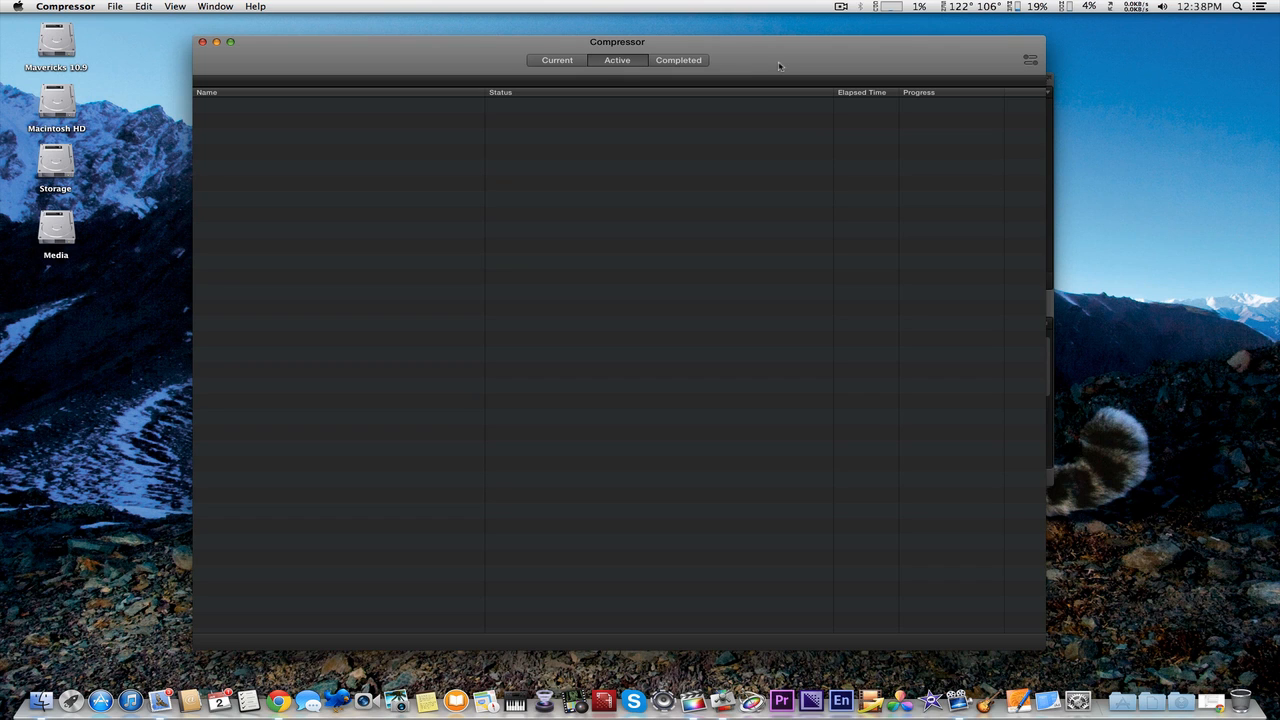
pyautogui.click(690, 62)
pyautogui.click(580, 61)
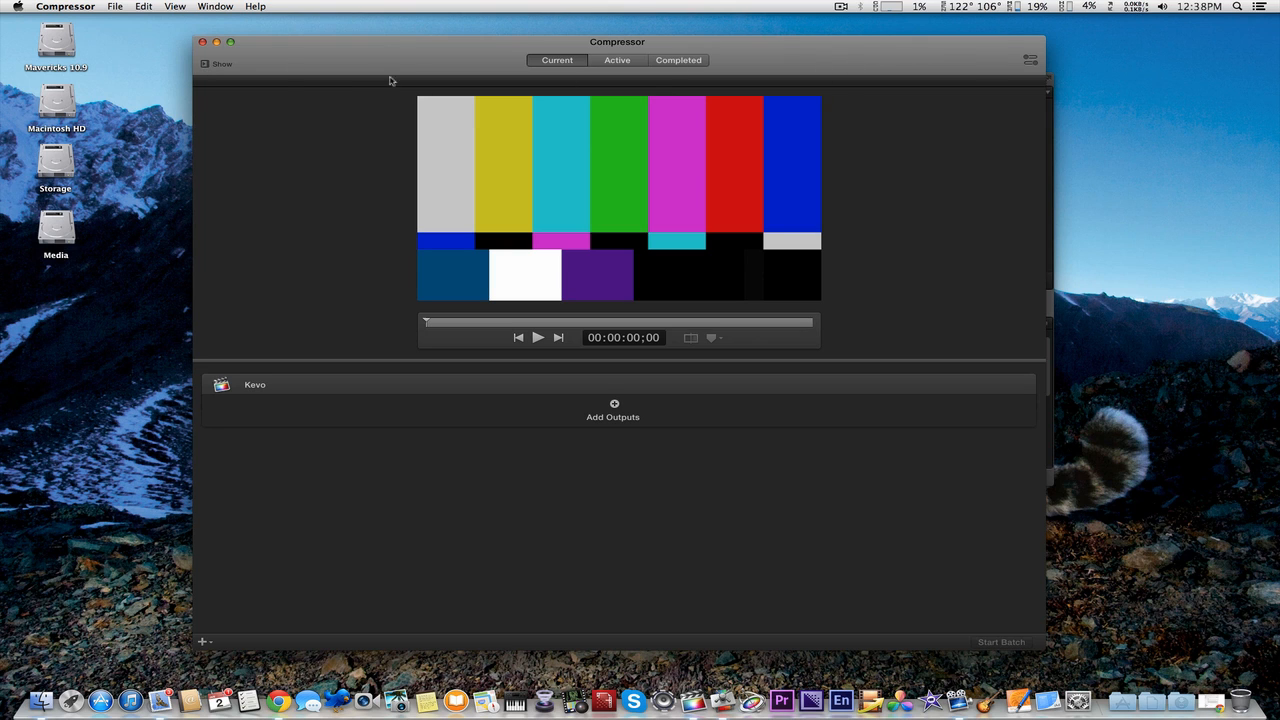
# Show the settings sidebar and apply the custom 720p X264 setting to the Kevo job as an output
pyautogui.click(220, 64)
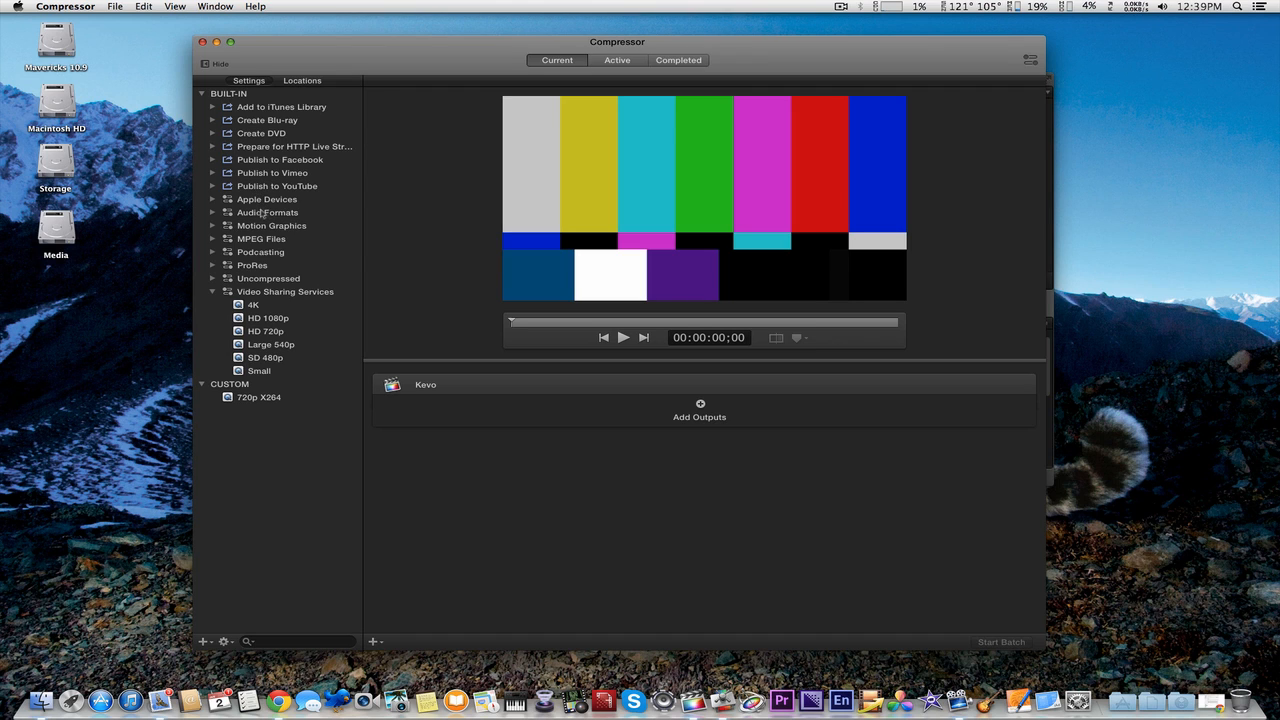
pyautogui.click(270, 308)
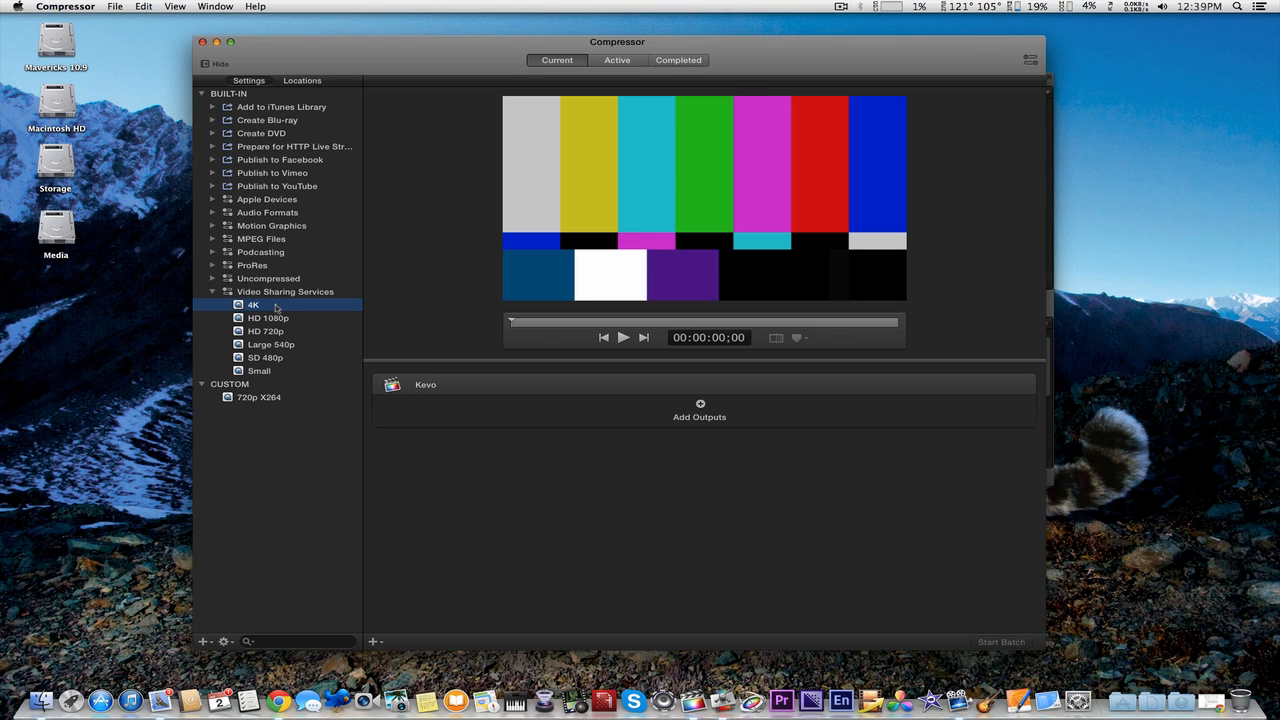
pyautogui.click(257, 399)
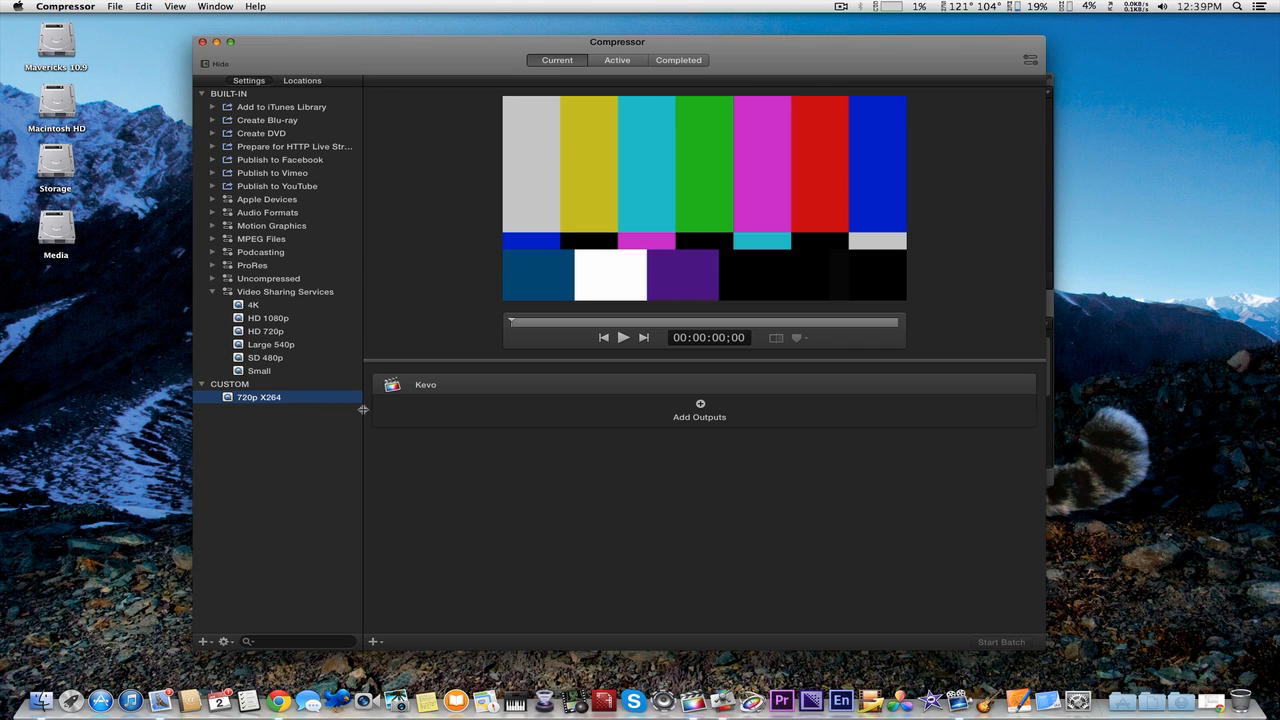
pyautogui.click(489, 385)
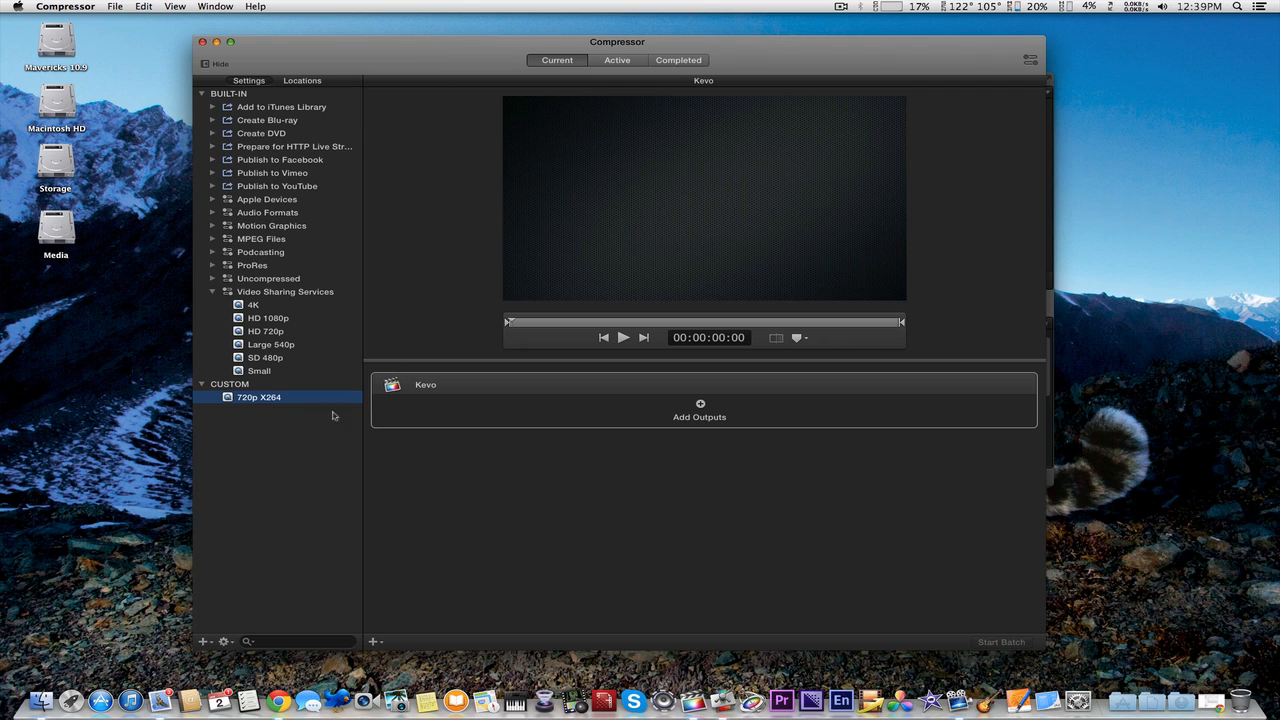
pyautogui.moveTo(238, 398); pyautogui.dragTo(613, 388)
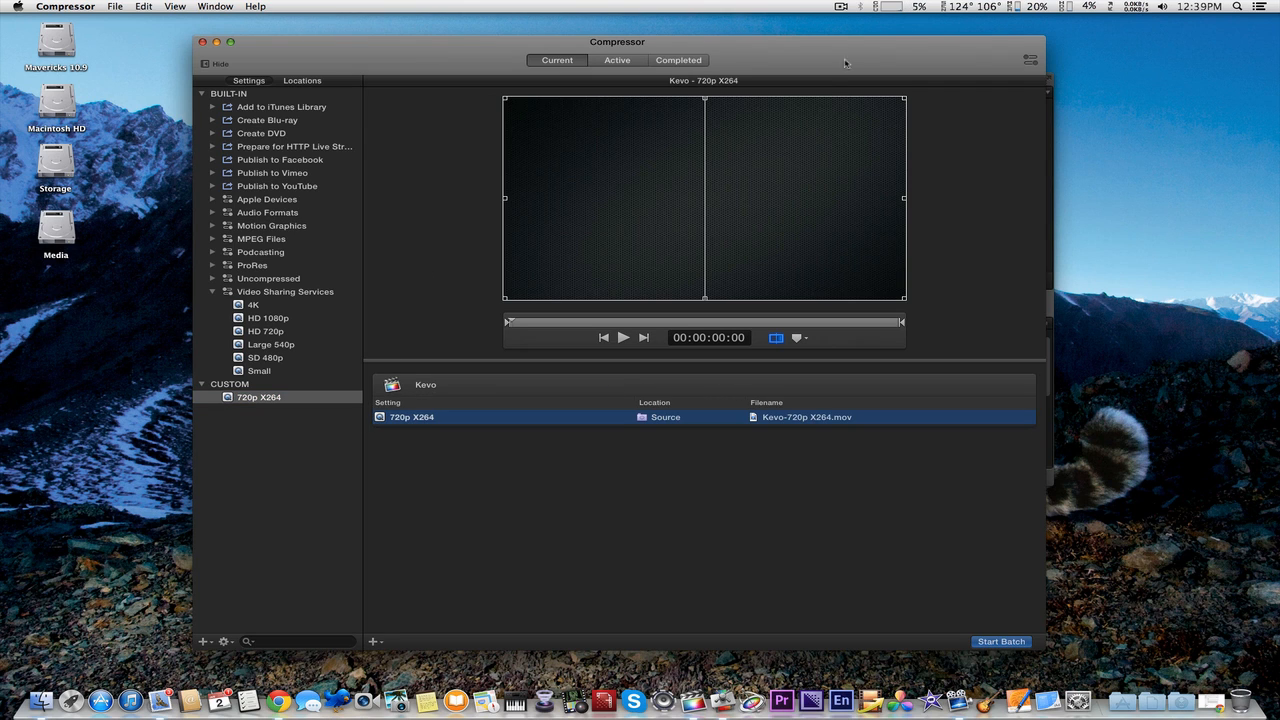
# Shift the Compressor window slightly up and to the left and make it wider
pyautogui.moveTo(845, 55); pyautogui.dragTo(836, 52)
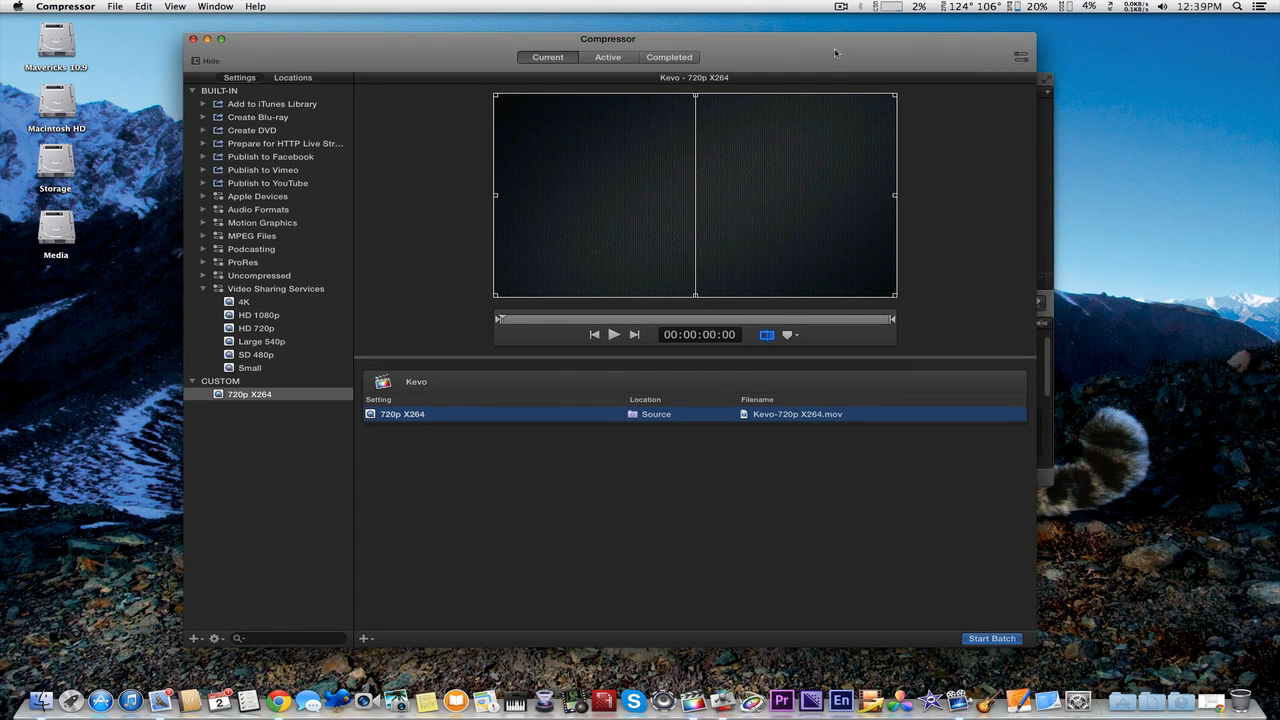
pyautogui.moveTo(898, 54)
pyautogui.mouseDown()
pyautogui.moveTo(952, 53)
pyautogui.moveTo(894, 48)
pyautogui.mouseUp()
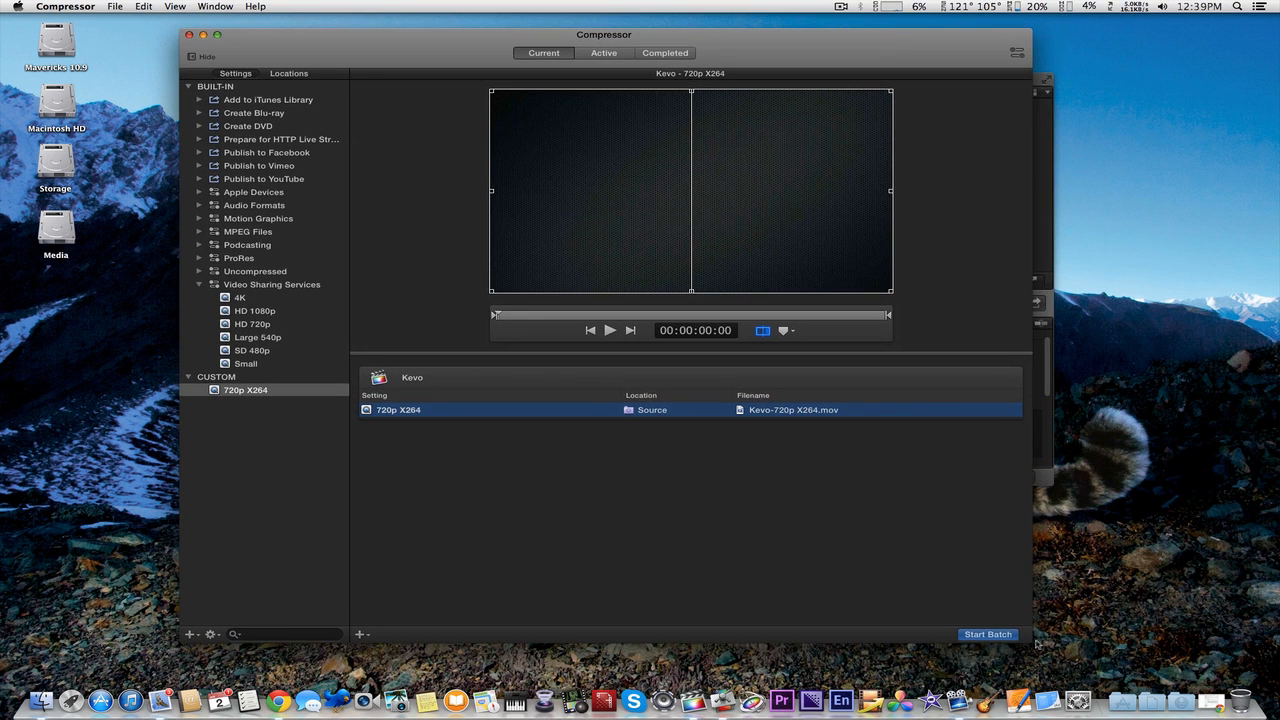
pyautogui.moveTo(1032, 645); pyautogui.dragTo(1074, 649)
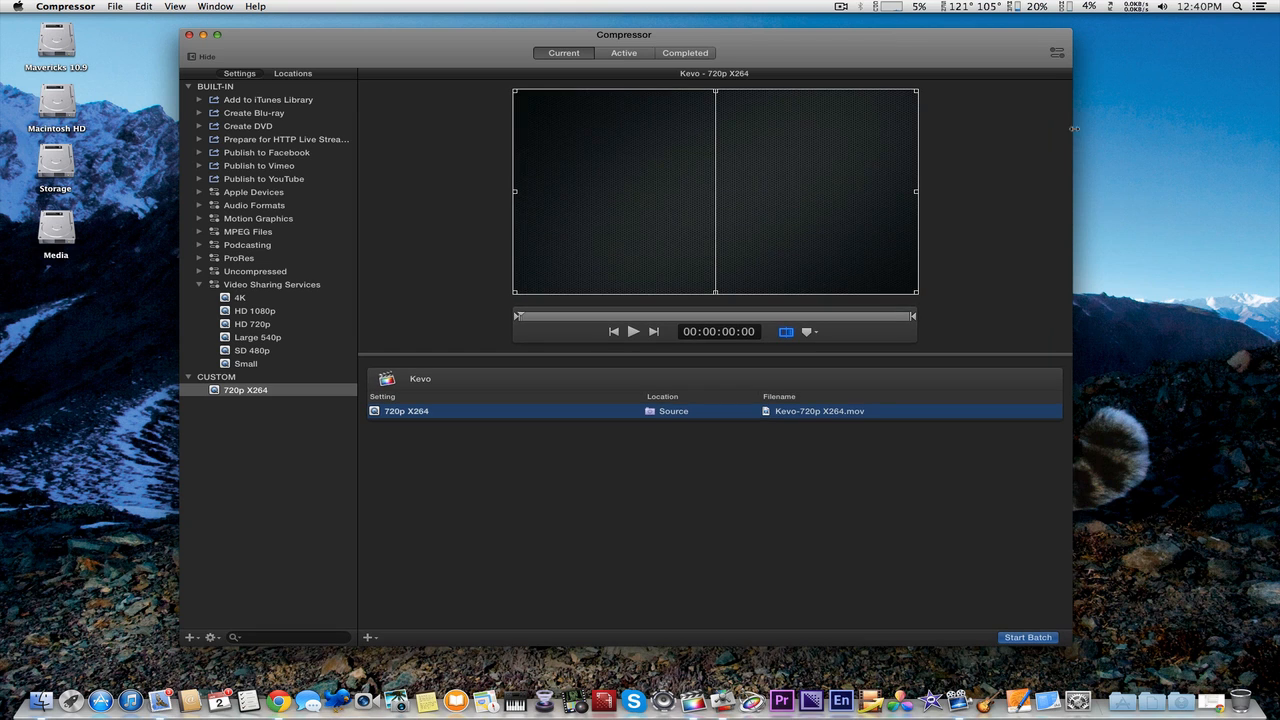
# Examine the 720p X264 output's general, video and audio properties and its QuickTime compression settings, then hide the inspector and settings sidebar
pyautogui.click(1057, 54)
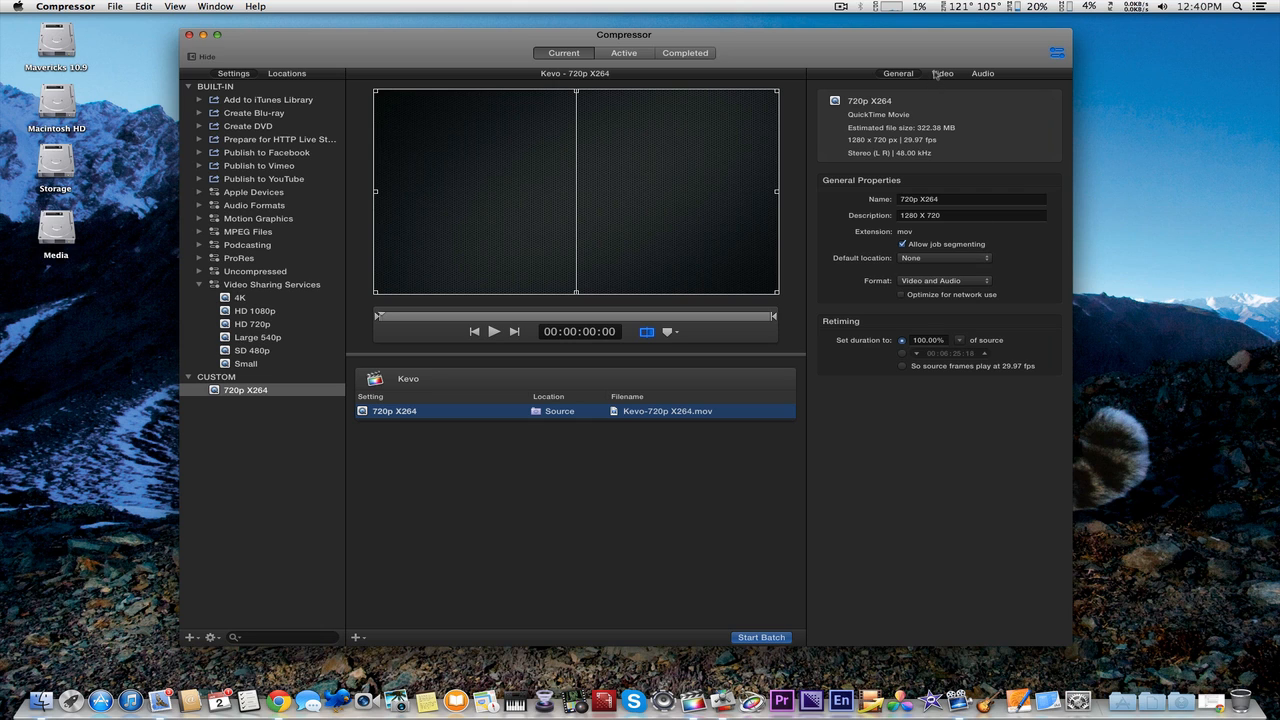
pyautogui.click(902, 75)
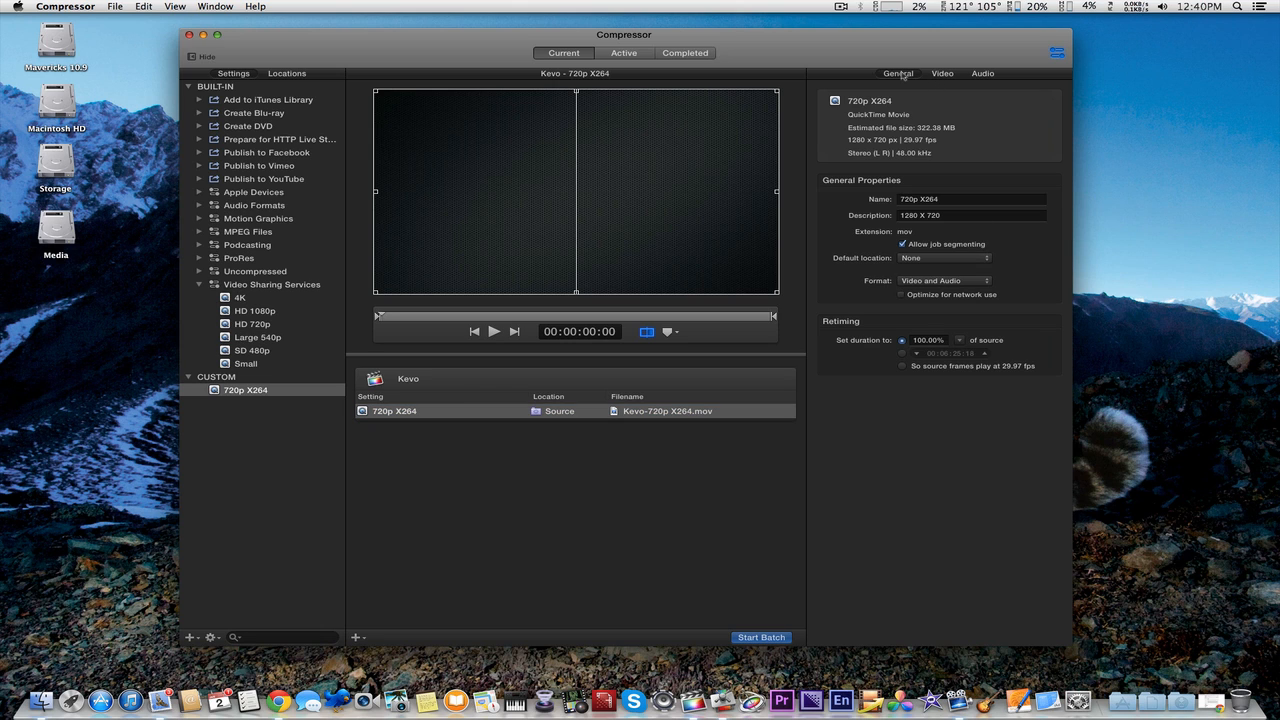
pyautogui.click(943, 77)
pyautogui.click(984, 77)
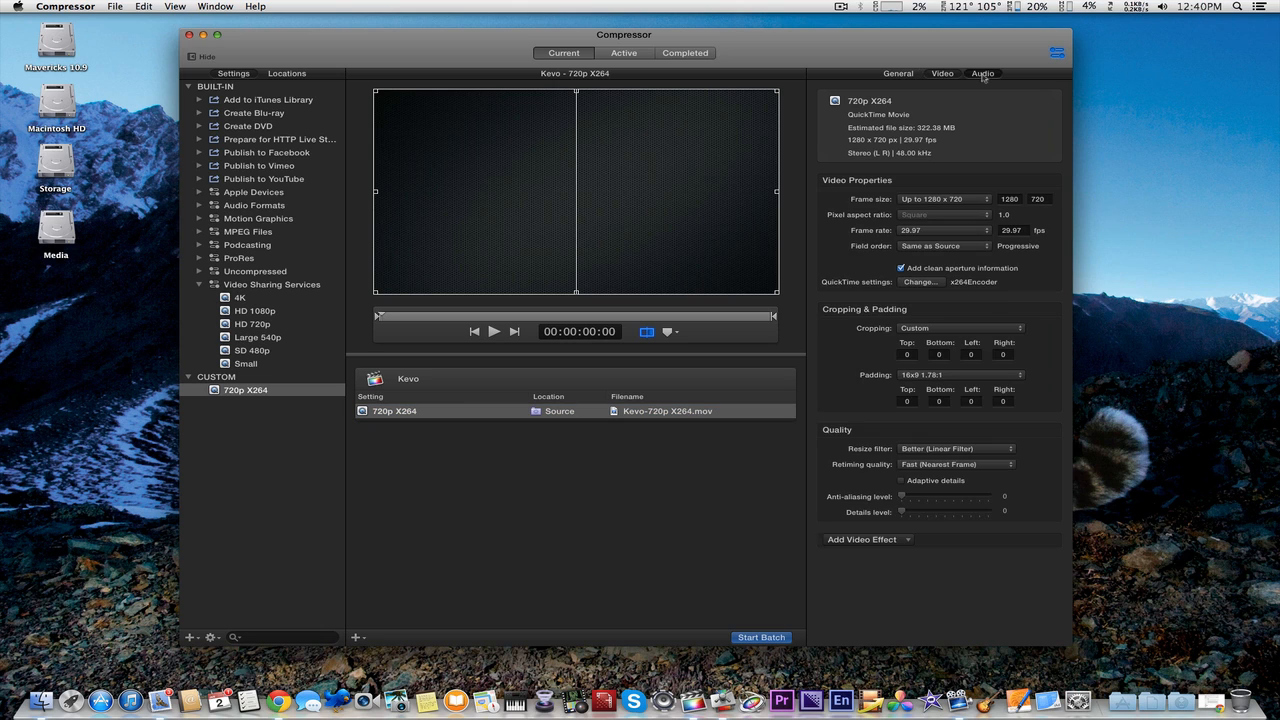
pyautogui.click(943, 75)
pyautogui.click(926, 283)
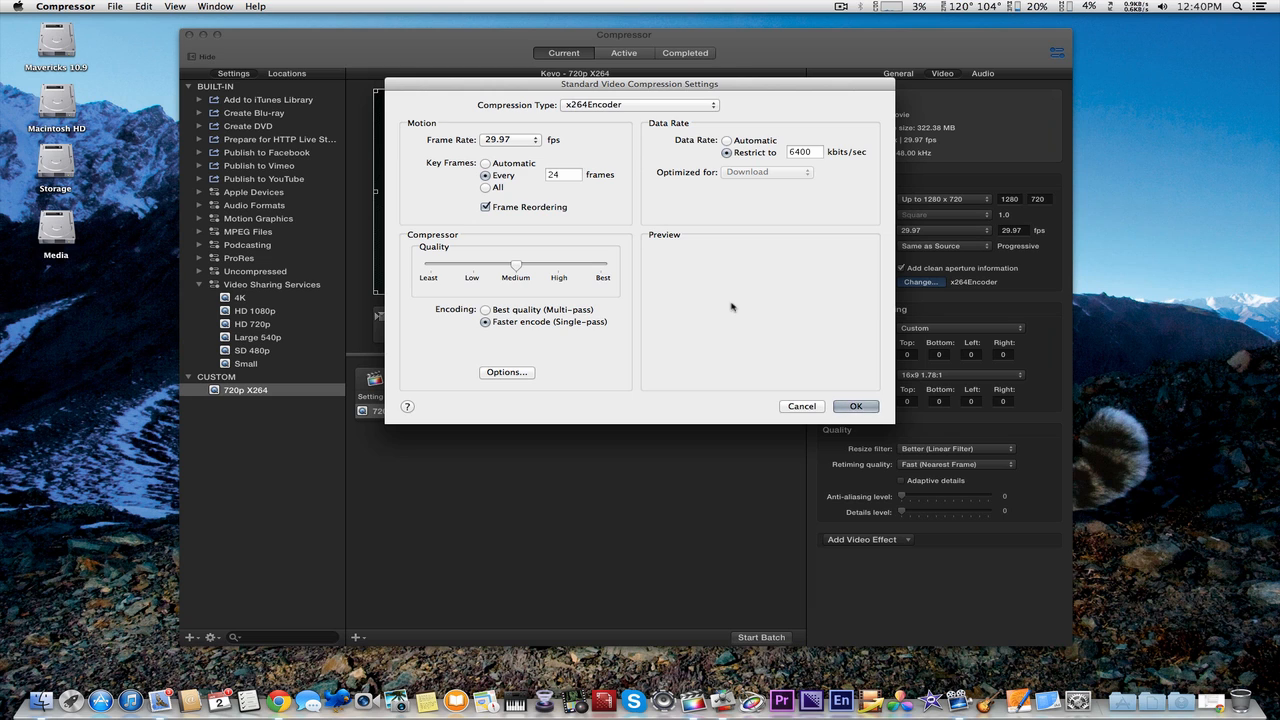
pyautogui.click(803, 406)
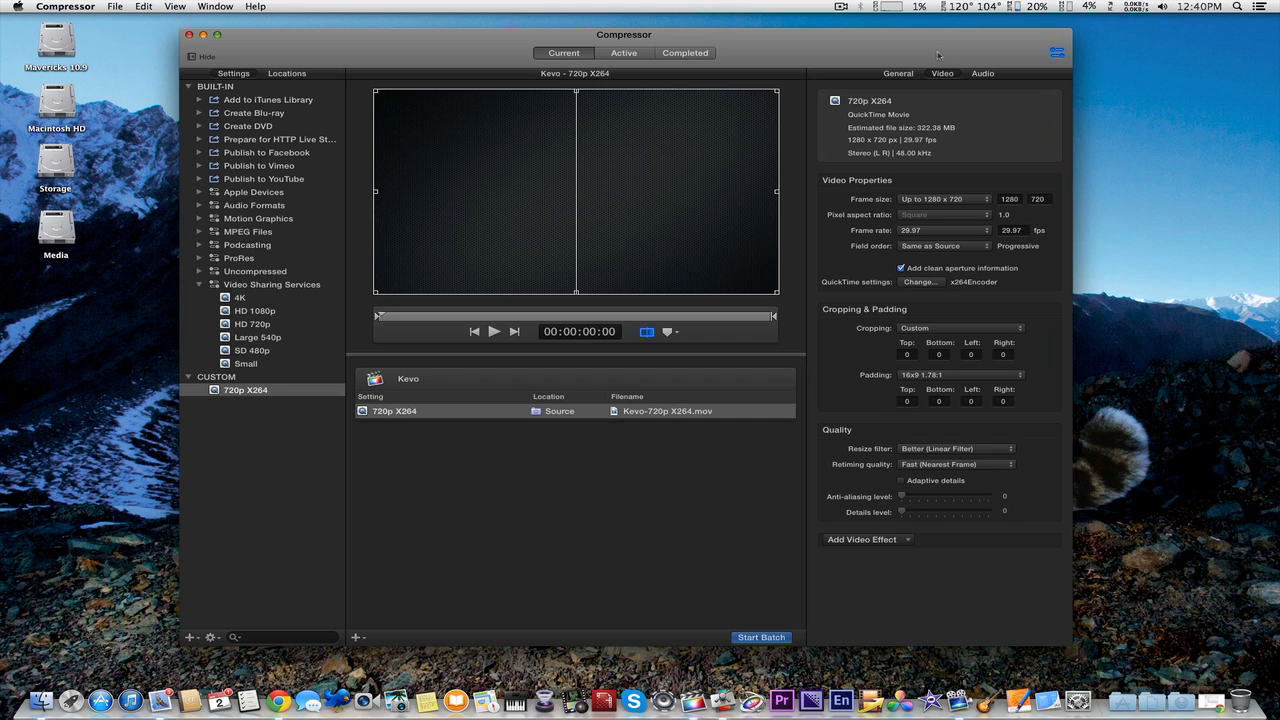
pyautogui.click(1056, 52)
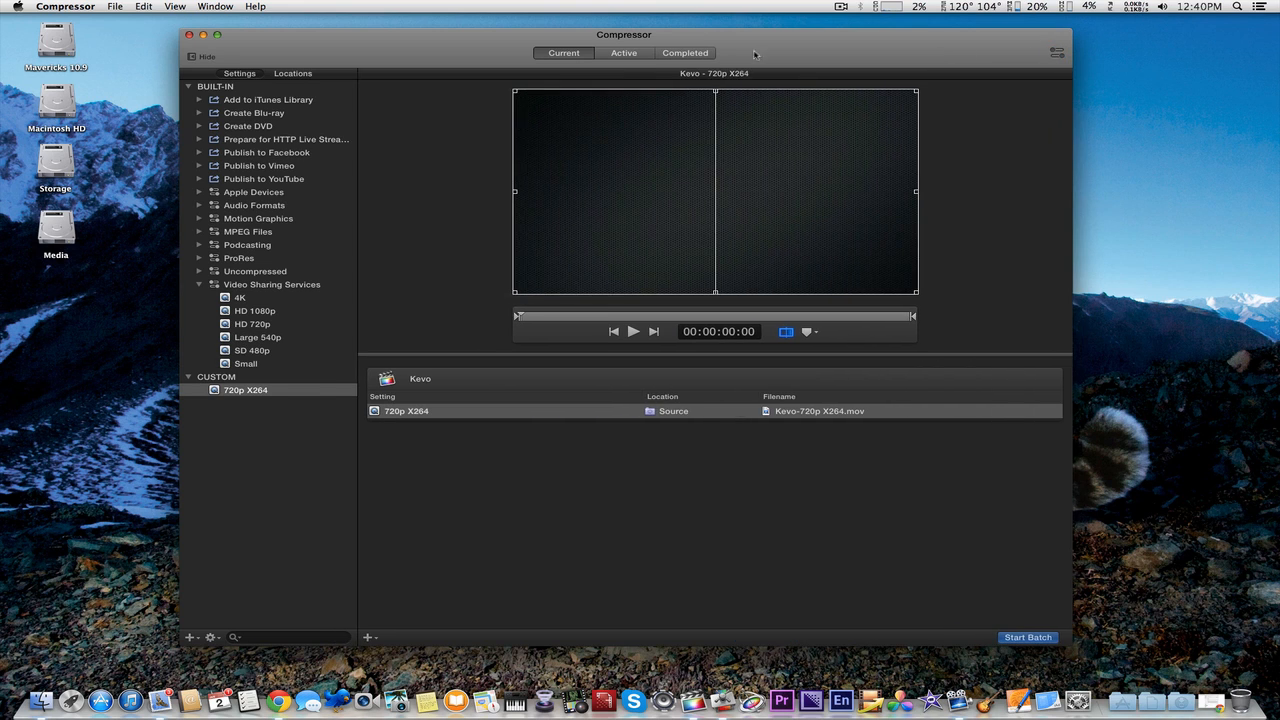
pyautogui.click(204, 58)
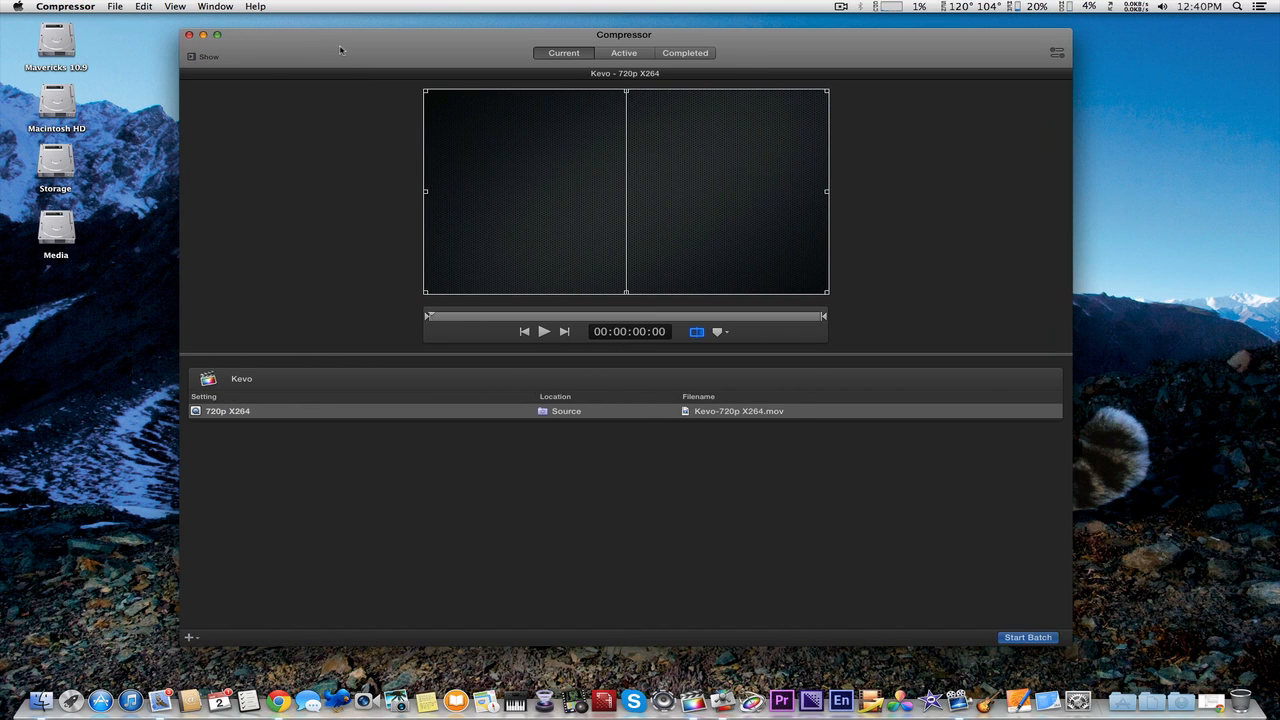
# Review the general, My Computer and Shared Computers preferences for default job options and batch sharing
pyautogui.click(82, 6)
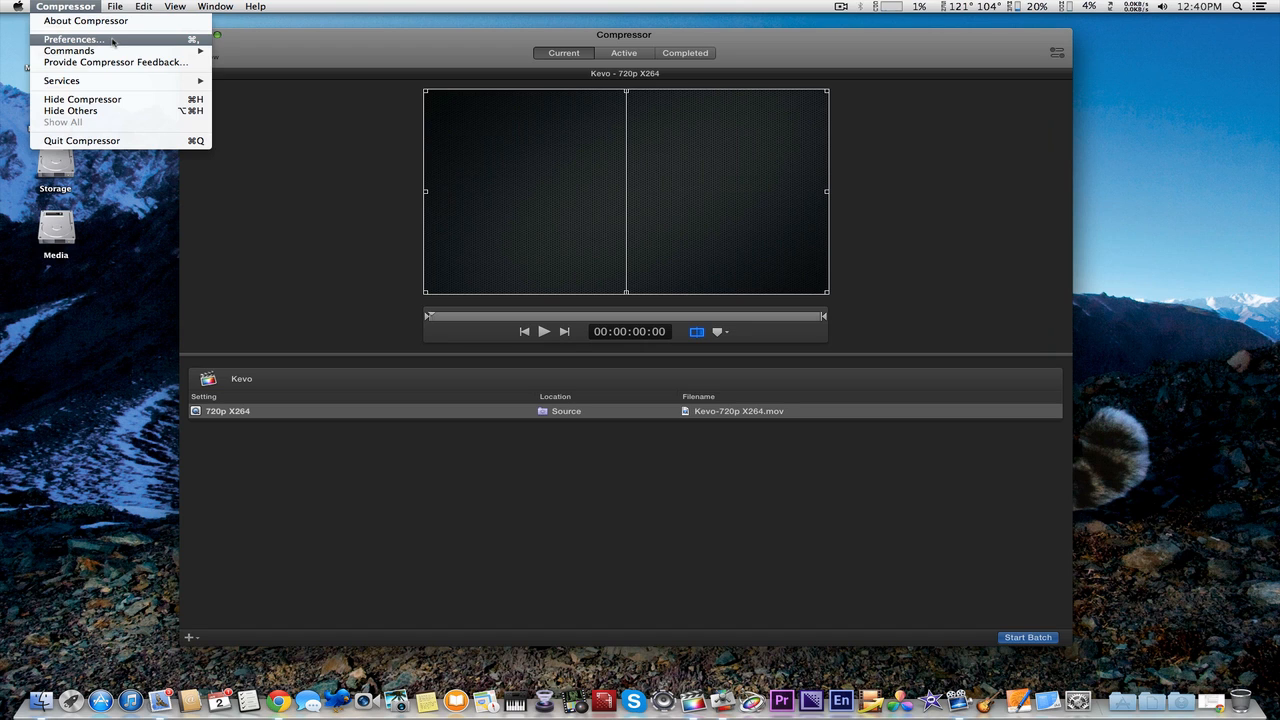
pyautogui.click(113, 41)
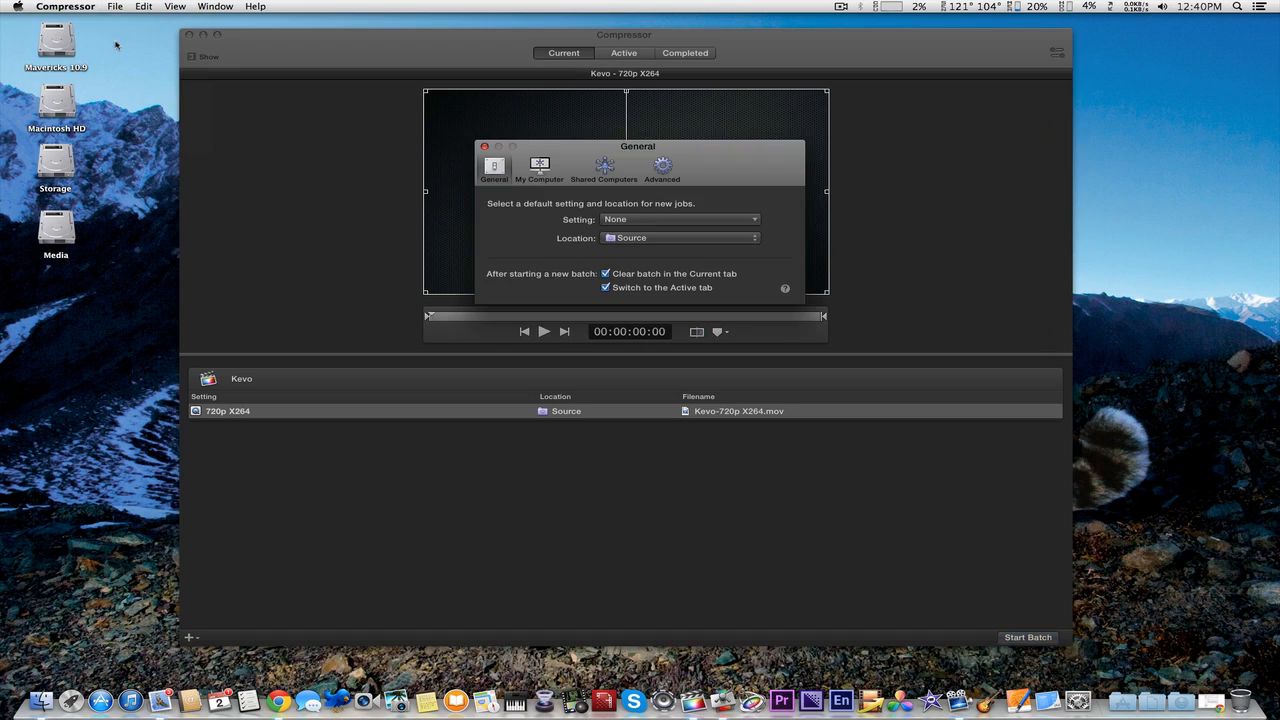
pyautogui.moveTo(738, 164); pyautogui.dragTo(737, 159)
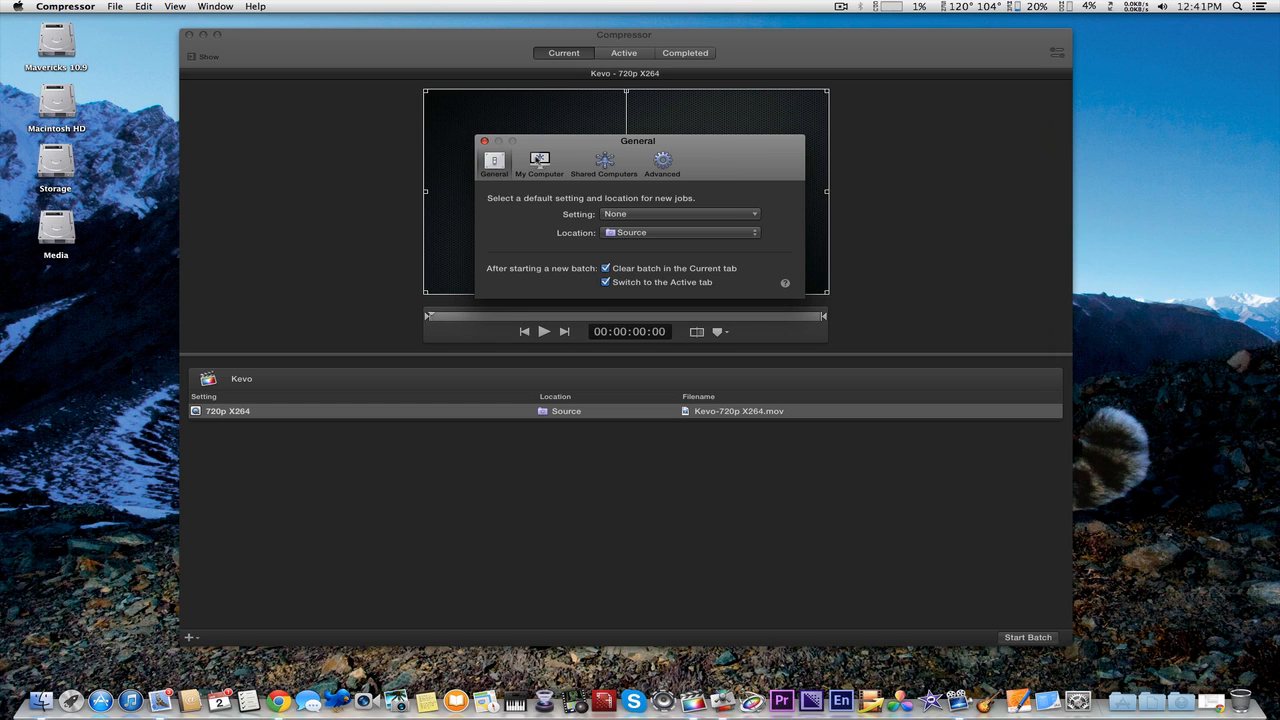
pyautogui.click(539, 162)
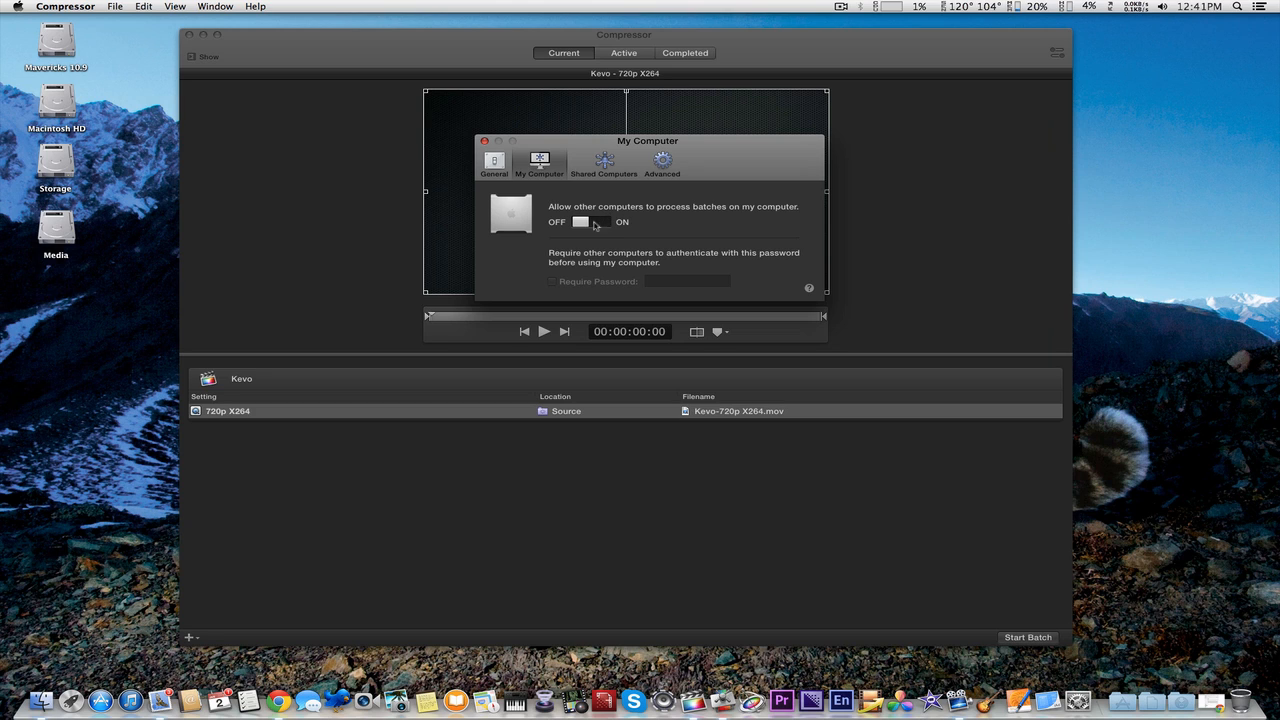
pyautogui.moveTo(582, 225)
pyautogui.mouseDown()
pyautogui.moveTo(618, 225)
pyautogui.moveTo(578, 224)
pyautogui.mouseUp()
pyautogui.click(611, 161)
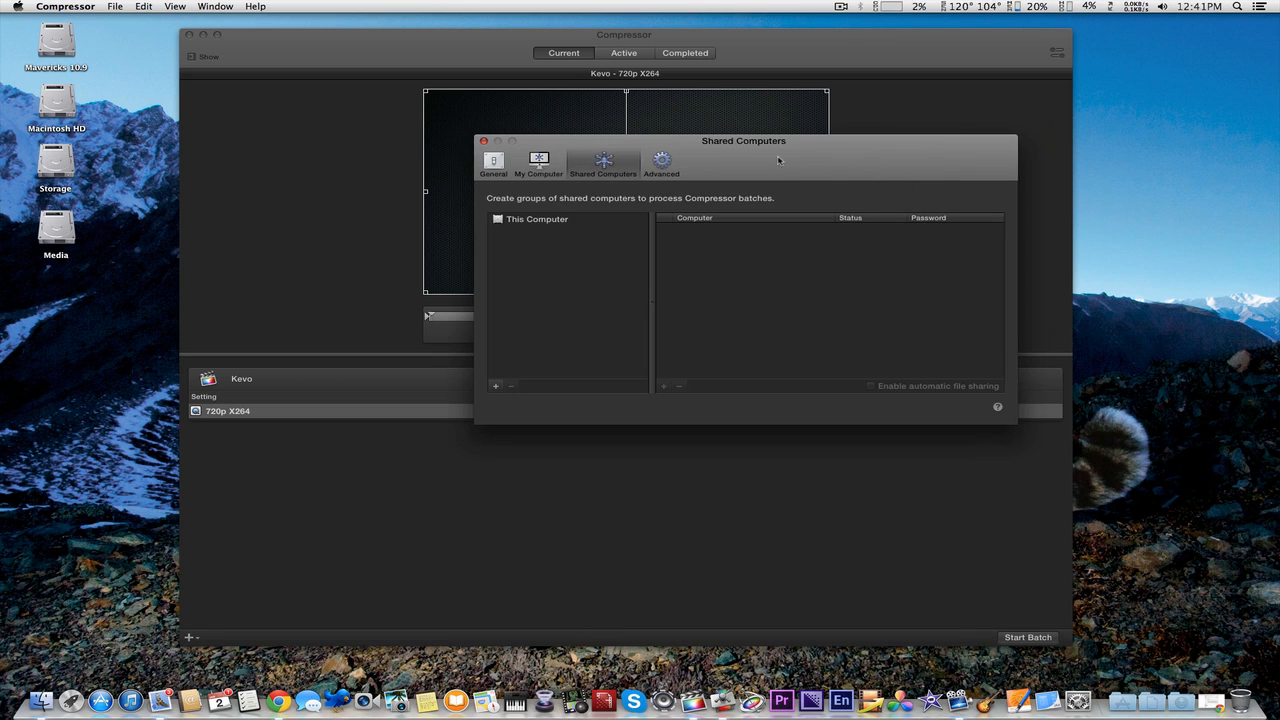
pyautogui.moveTo(754, 162); pyautogui.dragTo(697, 163)
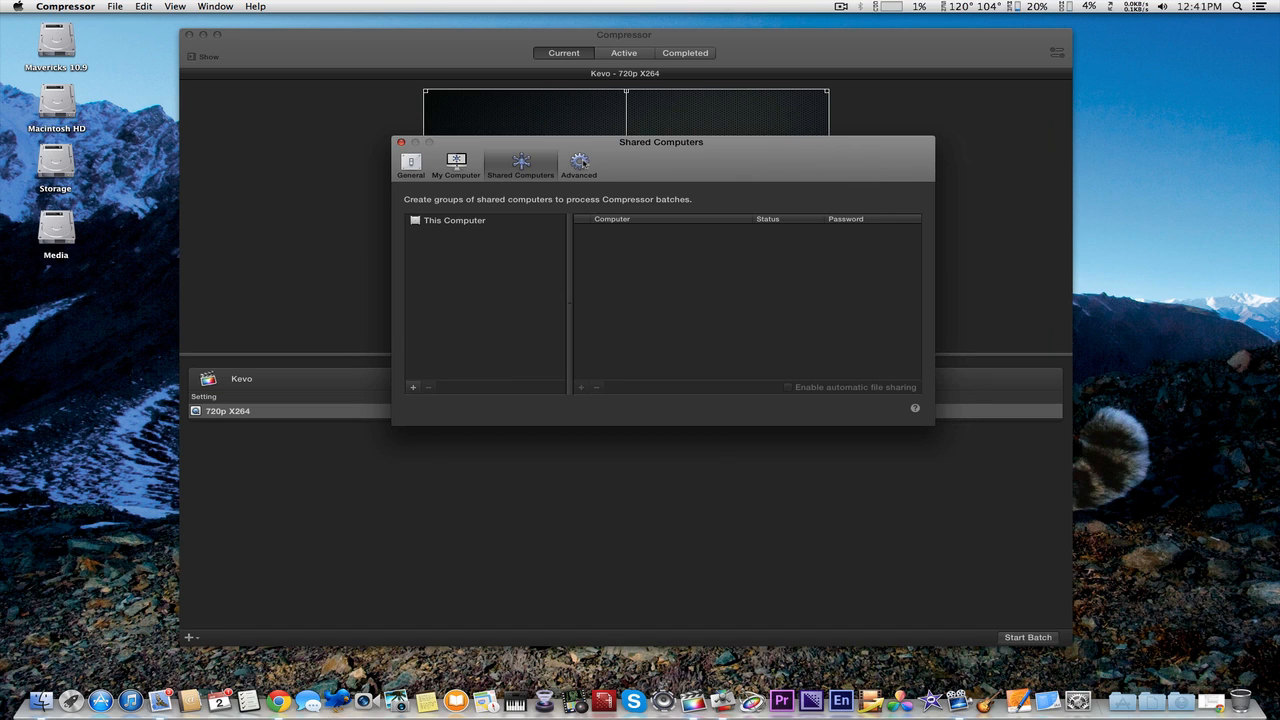
# Enable additional Compressor instances in the advanced preferences with the number of instances at 3, and close the preferences
pyautogui.click(581, 163)
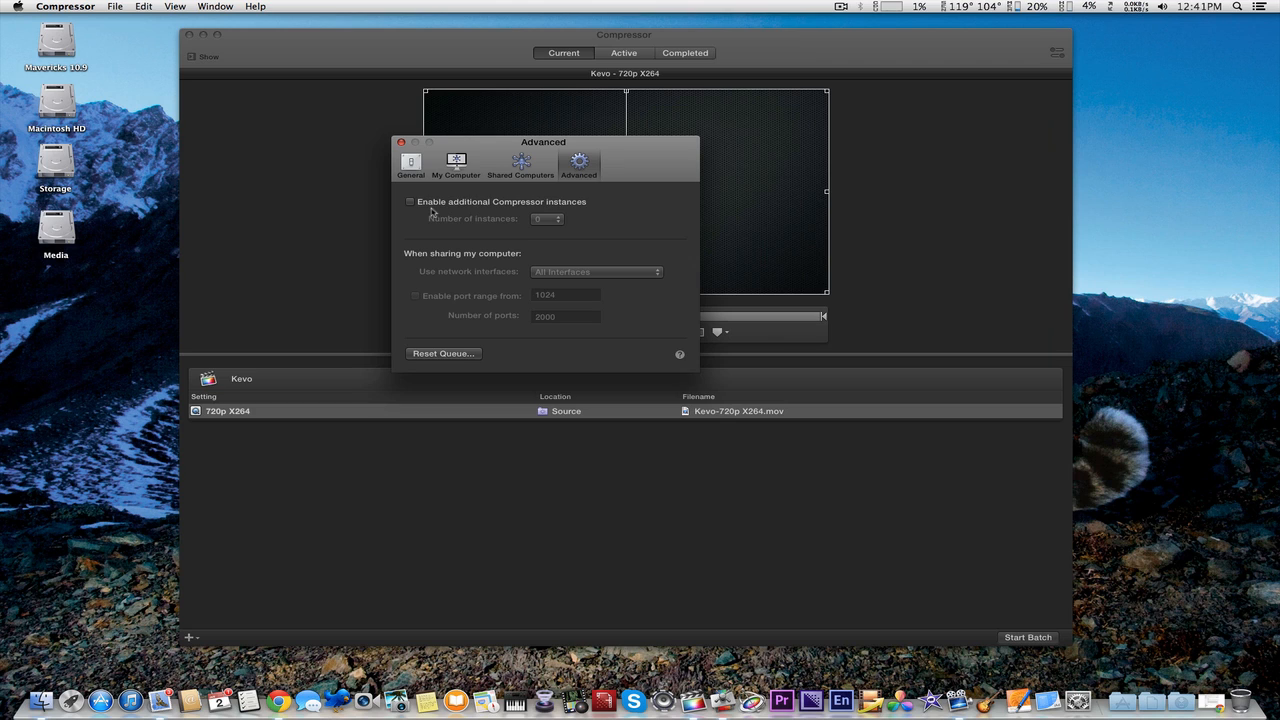
pyautogui.click(410, 203)
pyautogui.click(559, 220)
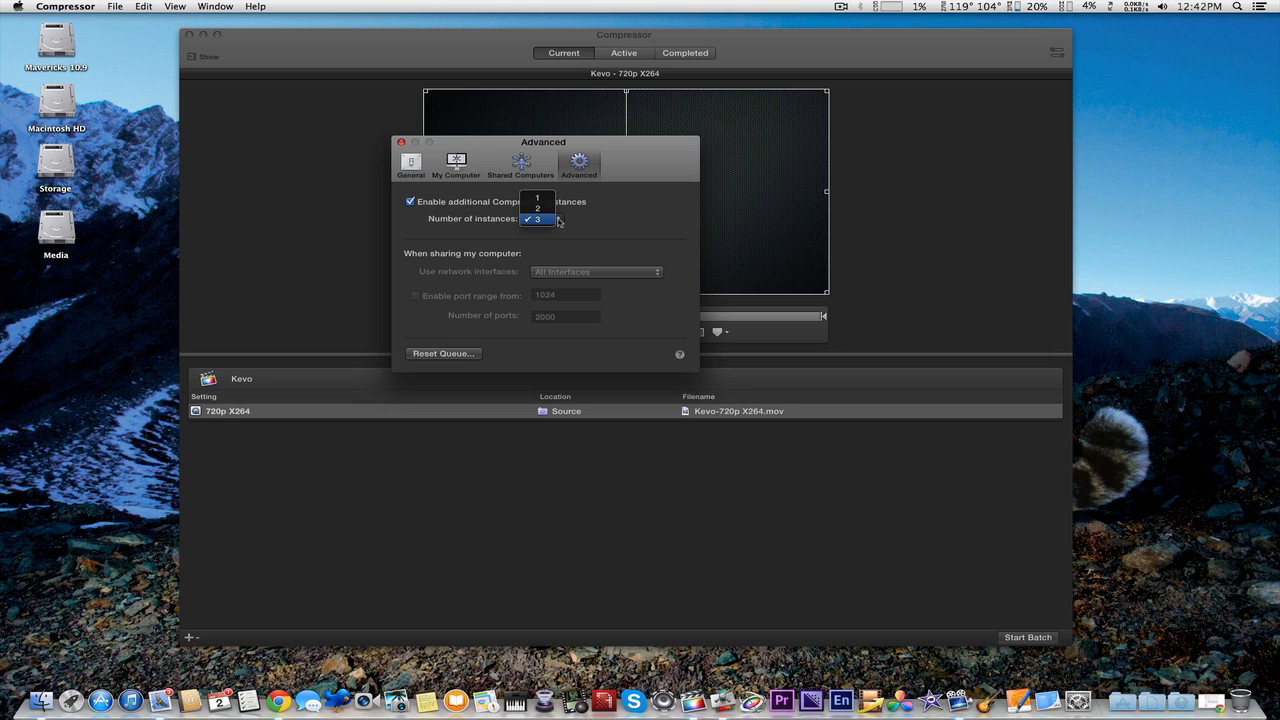
pyautogui.click(620, 221)
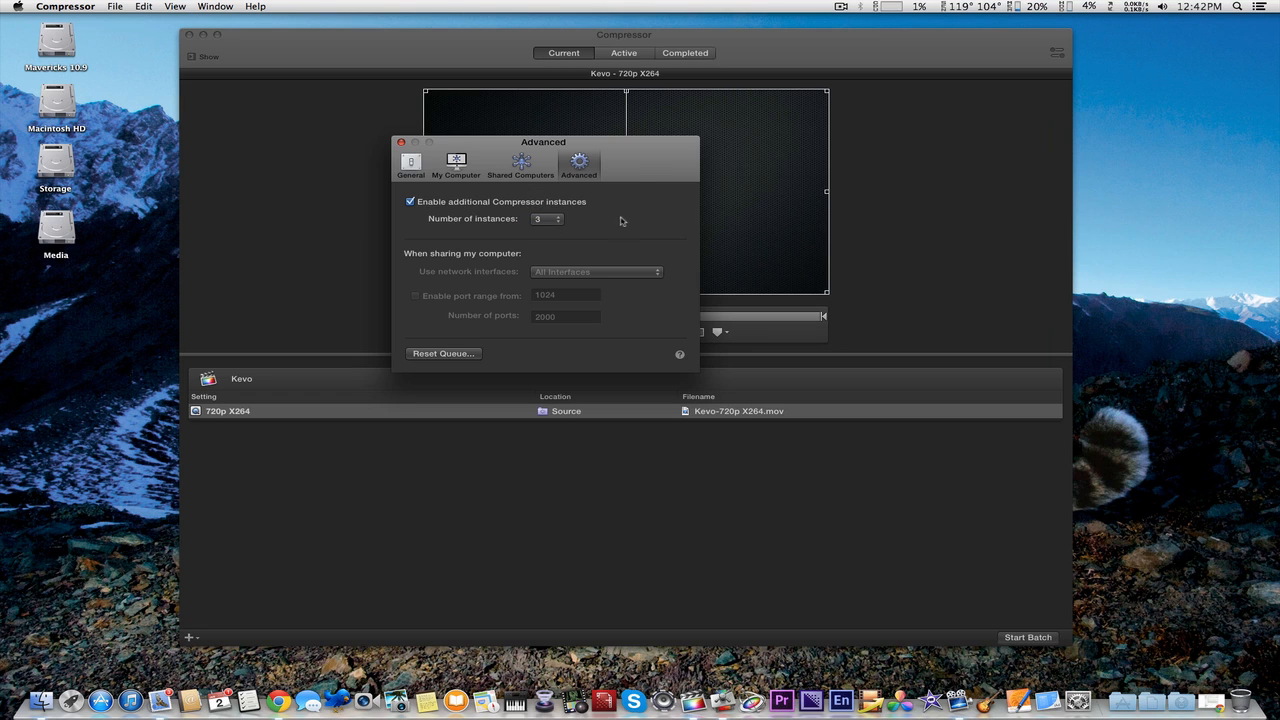
pyautogui.click(401, 143)
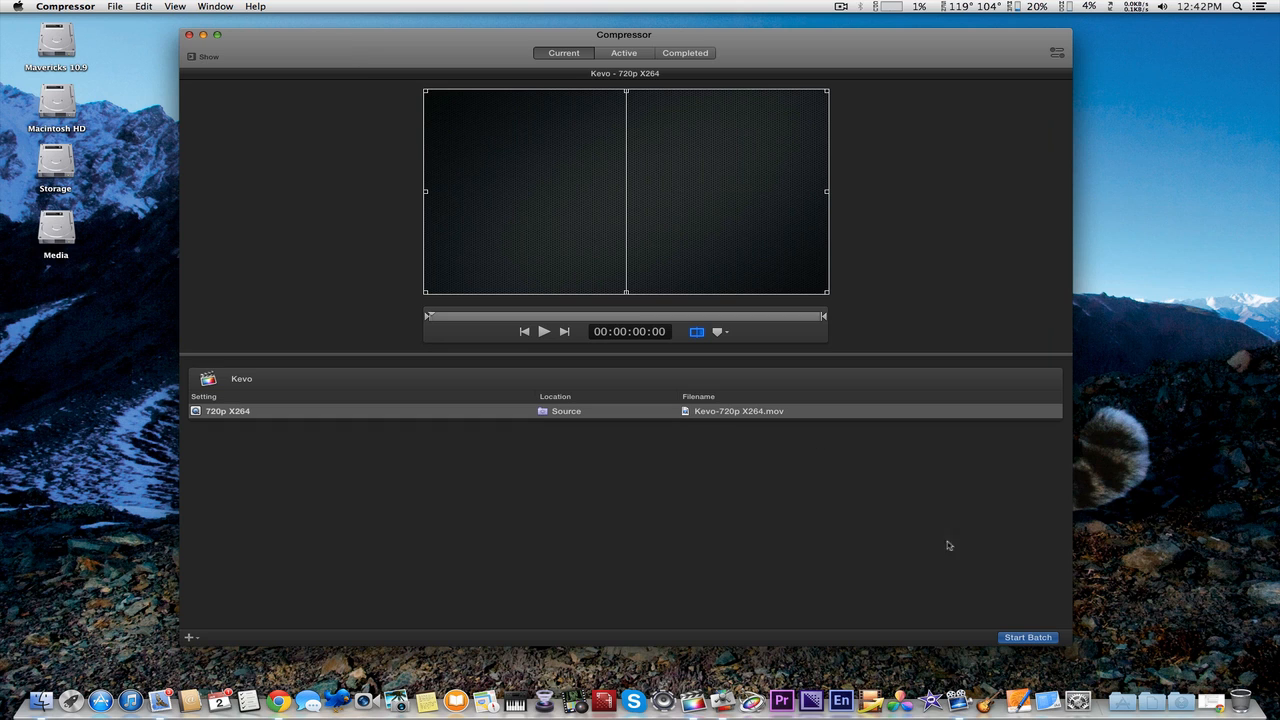
# Start the Kevo batch and expand its job down to the individual segments of Kevo-720p X264.mov
pyautogui.click(1018, 637)
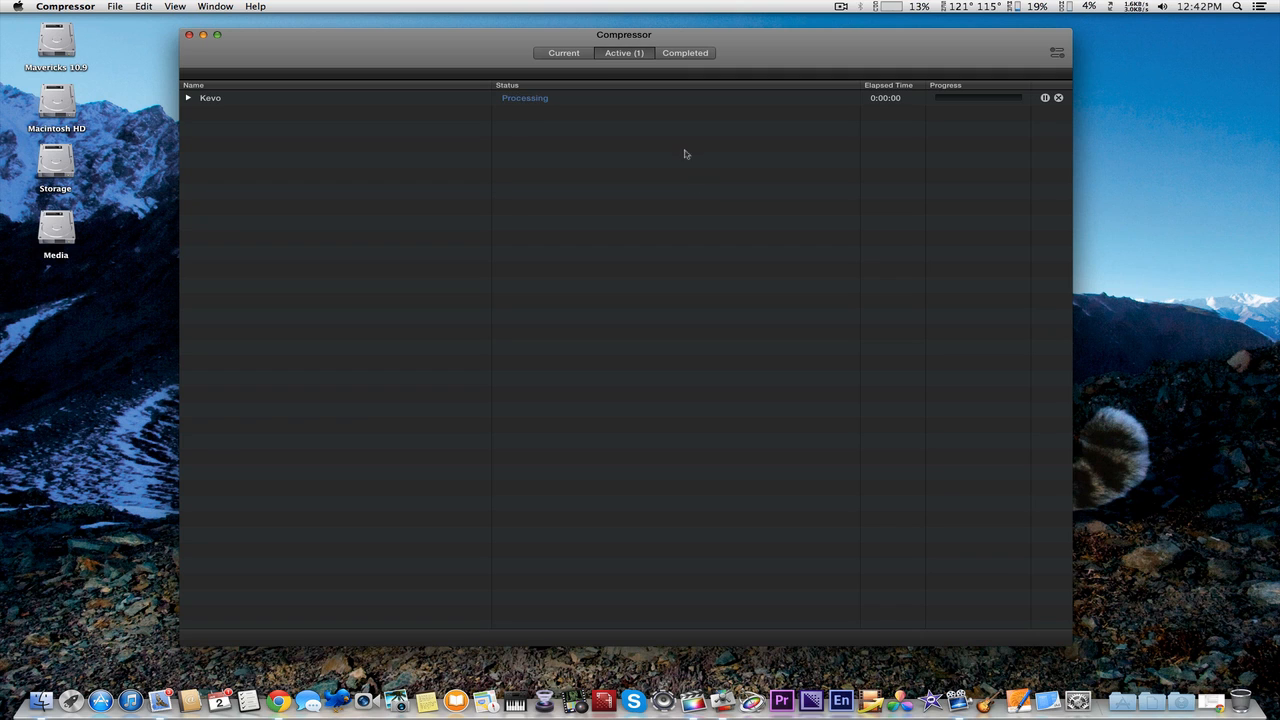
pyautogui.click(188, 98)
pyautogui.click(198, 114)
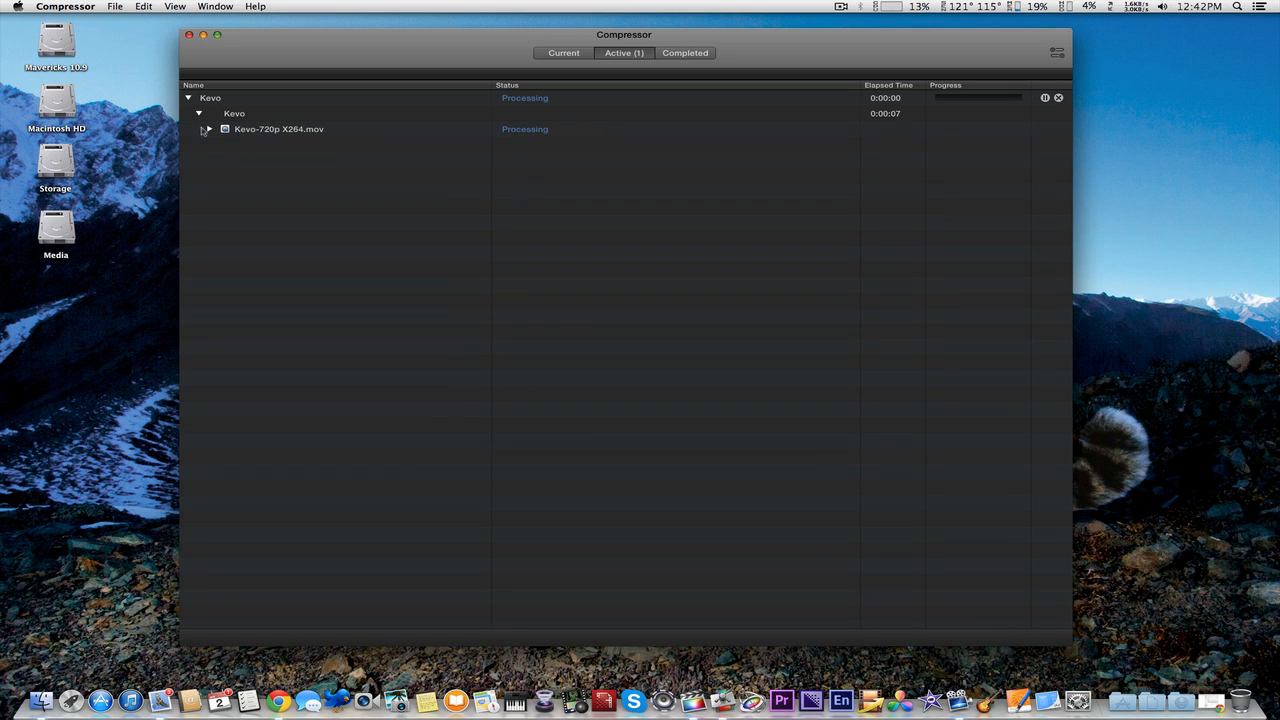
pyautogui.click(210, 130)
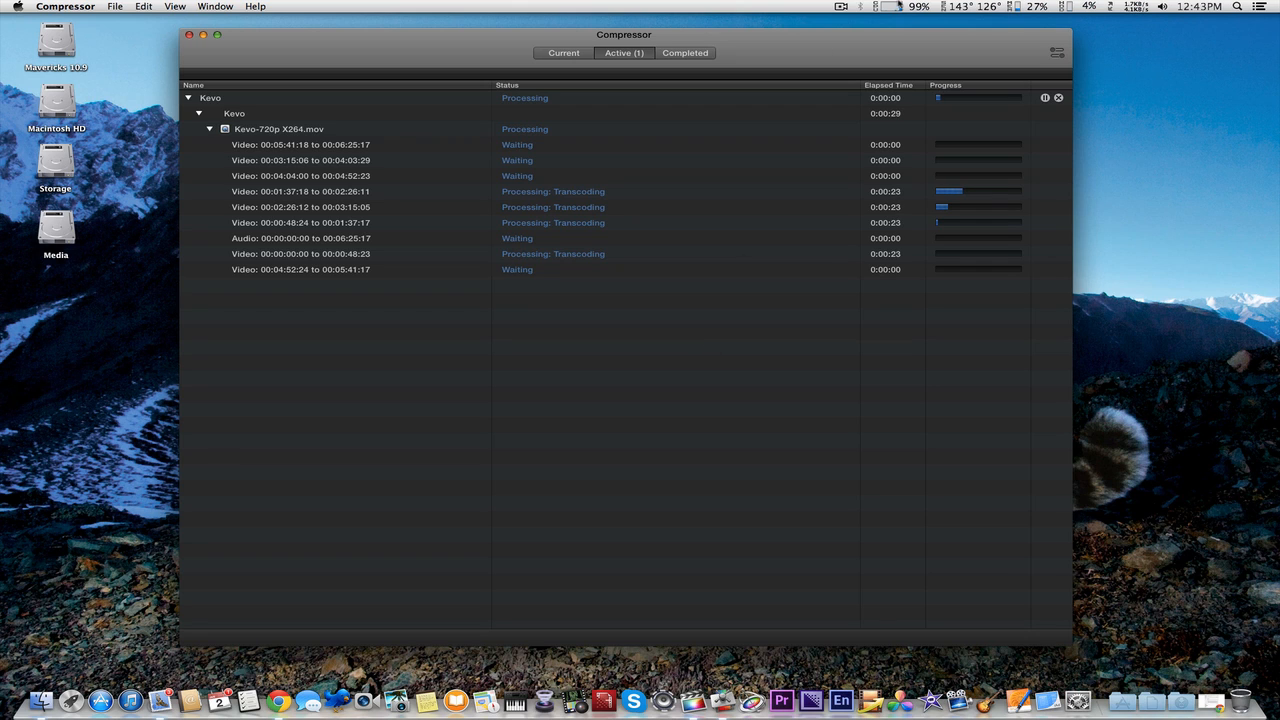
pyautogui.click(843, 7)
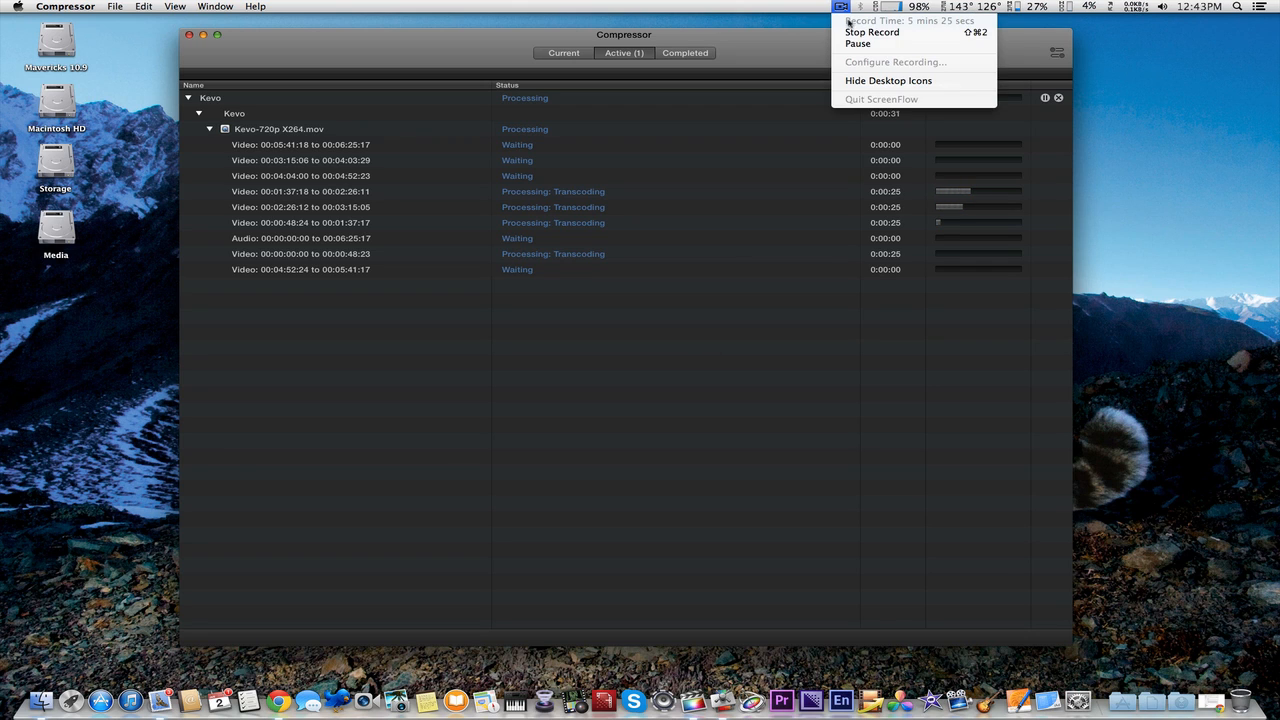